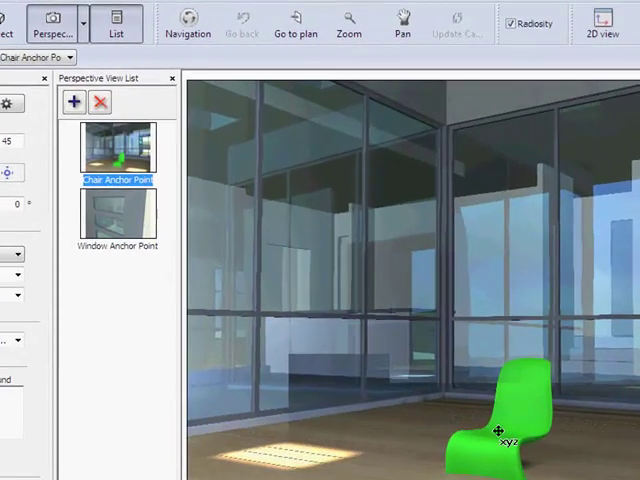
# - Show the front wireframe 2D view of the chair with the scene's object list beside it
pyautogui.click(608, 30)
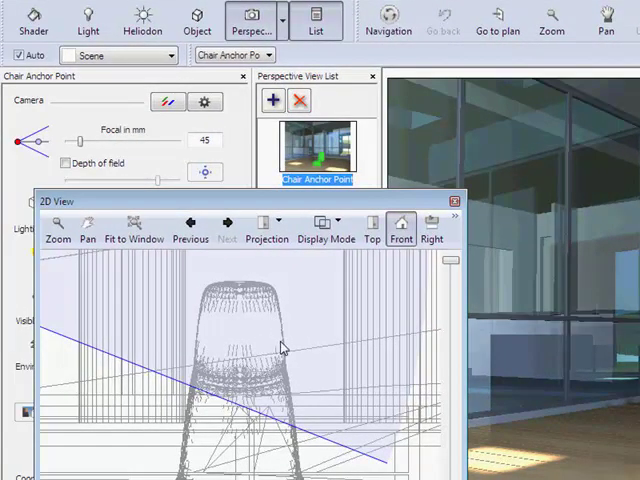
pyautogui.click(200, 22)
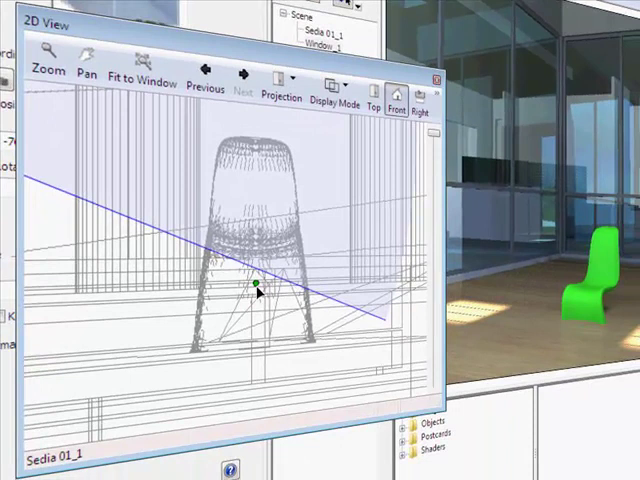
# - Drop the chair Sedia 01_1's anchor point to the bottom of its legs in the front wireframe
pyautogui.click(257, 290)
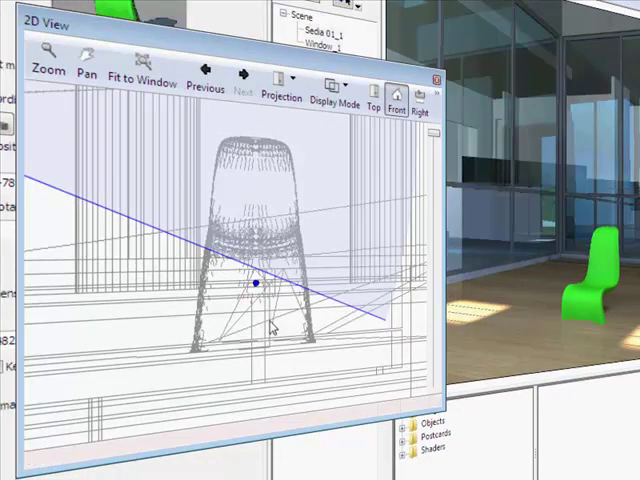
pyautogui.moveTo(162, 48); pyautogui.dragTo(199, 114)
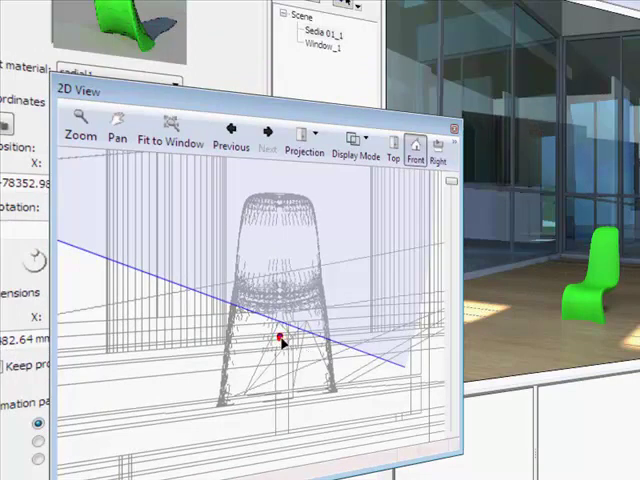
pyautogui.click(280, 340)
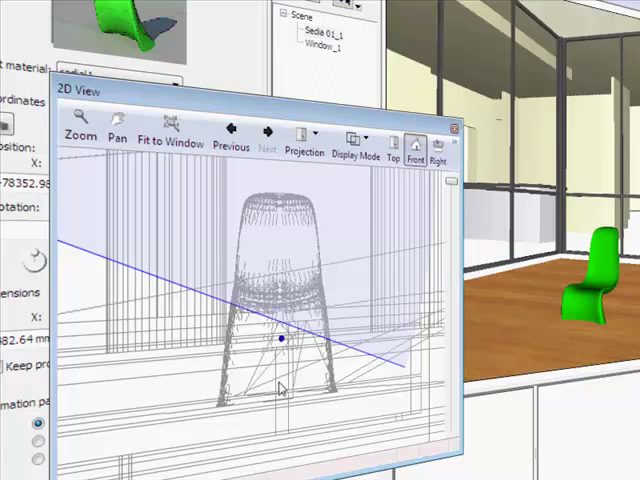
pyautogui.moveTo(281, 340); pyautogui.dragTo(281, 402)
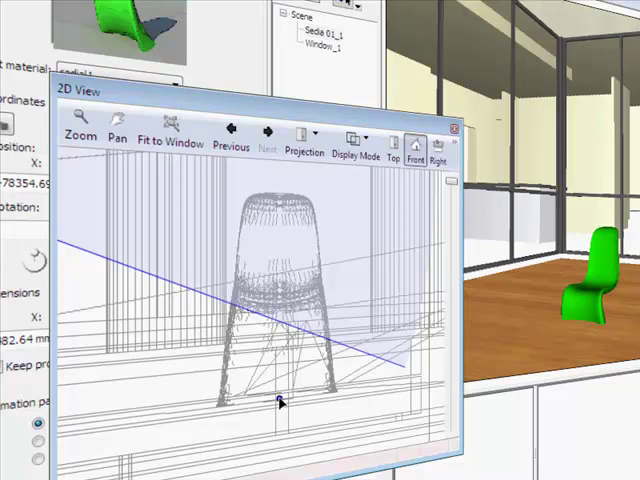
# - Check the anchor from top and front, then move the chair so it rests on the deck
pyautogui.click(394, 152)
pyautogui.click(414, 152)
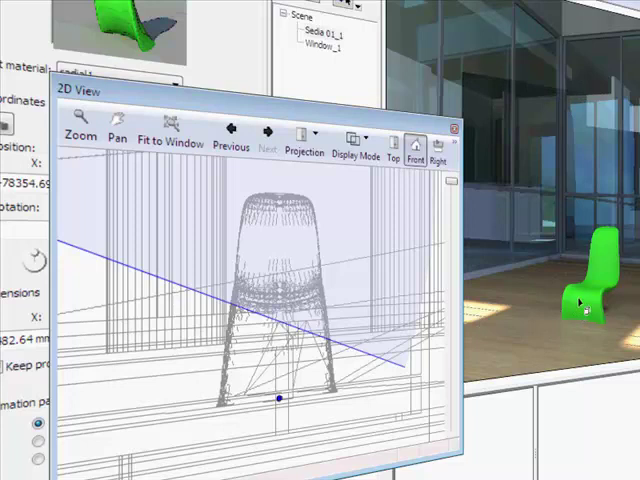
pyautogui.moveTo(582, 302); pyautogui.dragTo(582, 284)
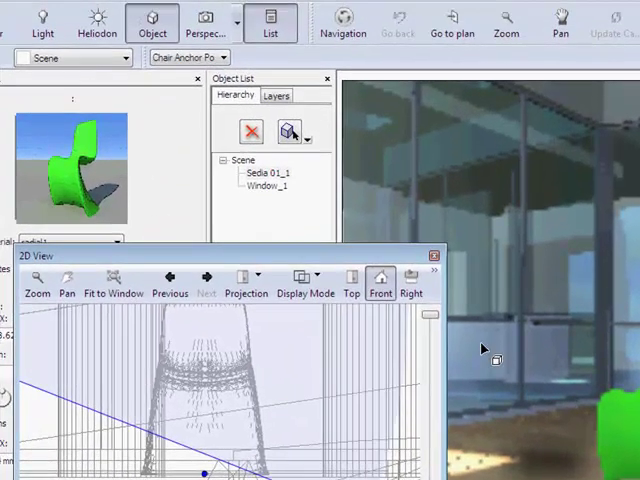
# - Switch the perspective to the saved Window Anchor Point view
pyautogui.click(205, 28)
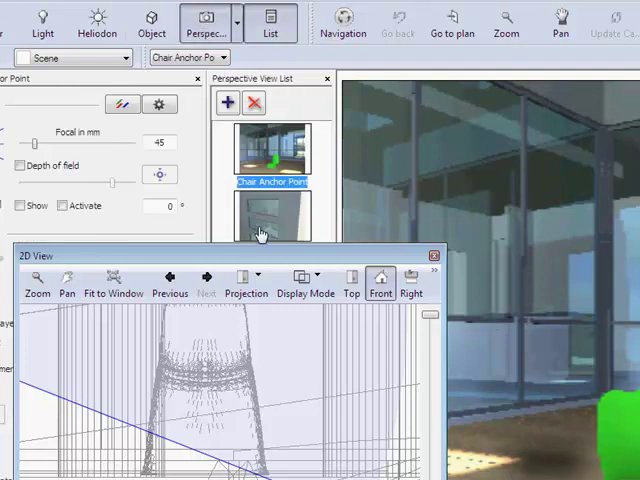
pyautogui.moveTo(257, 257); pyautogui.dragTo(257, 283)
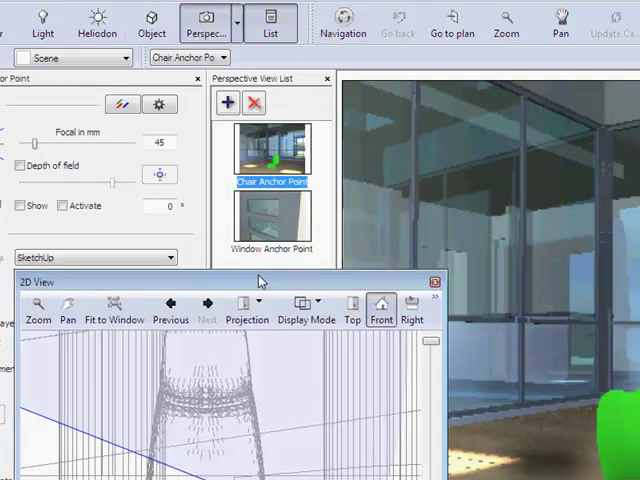
pyautogui.click(270, 212)
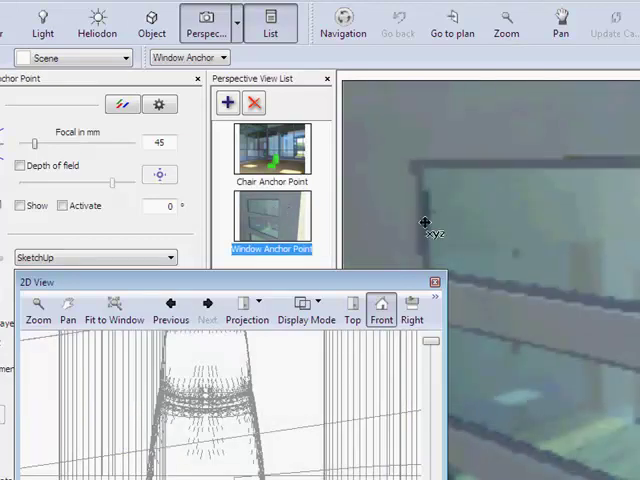
# - Select the window in the 3D scene and expose its position settings (X −76982.58, Z 3100 mm)
pyautogui.click(152, 22)
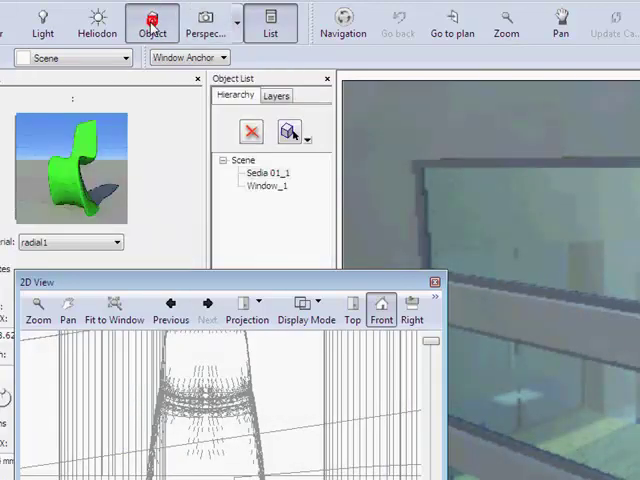
pyautogui.click(589, 222)
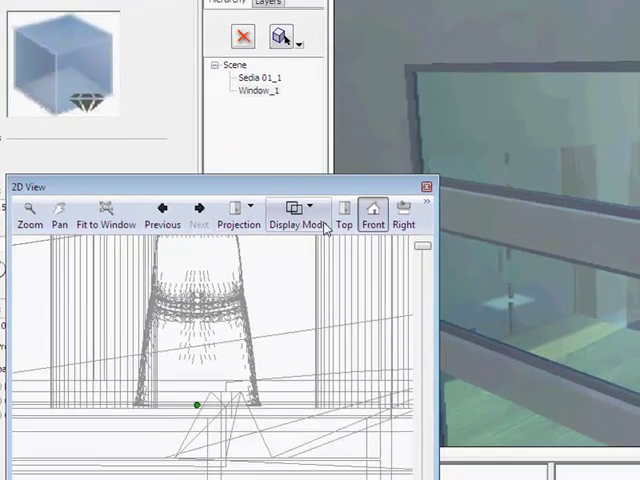
pyautogui.scroll(-2, 186, 286)
pyautogui.scroll(-2, 186, 286)
pyautogui.scroll(-2, 186, 286)
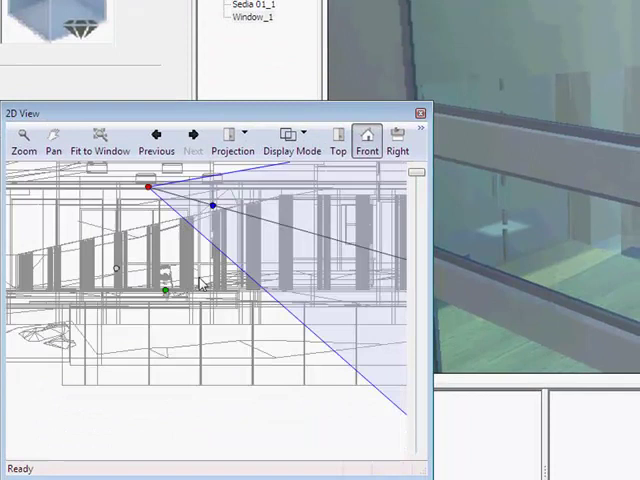
pyautogui.scroll(3, 218, 197)
pyautogui.scroll(2, 206, 232)
pyautogui.moveTo(206, 232); pyautogui.dragTo(221, 285, button='middle')
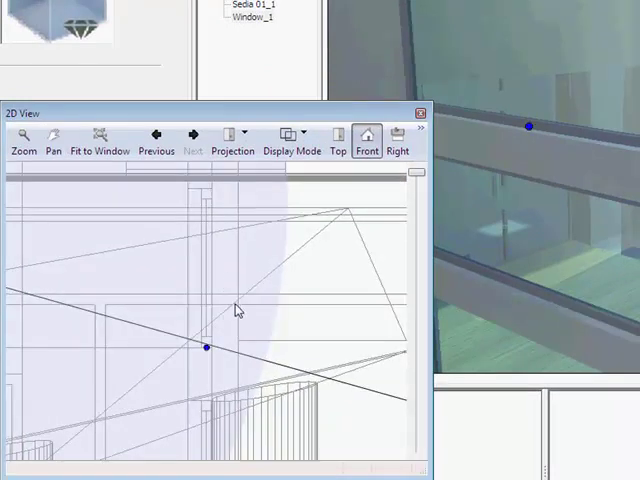
pyautogui.moveTo(215, 113)
pyautogui.mouseDown()
pyautogui.moveTo(524, 264)
pyautogui.moveTo(553, 236)
pyautogui.mouseUp()
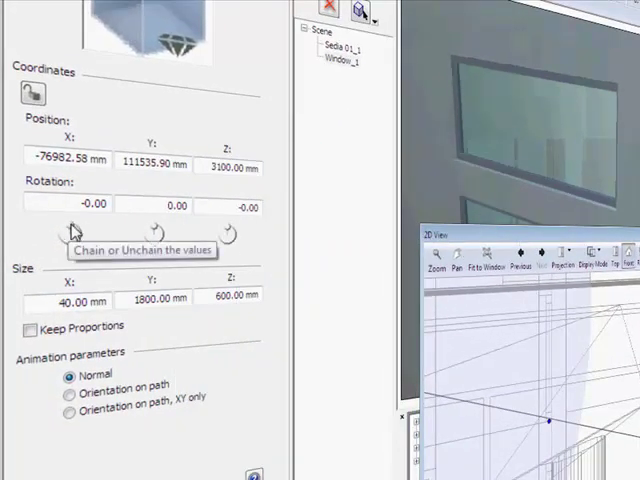
pyautogui.moveTo(72, 232)
pyautogui.mouseDown()
pyautogui.moveTo(55, 237)
pyautogui.moveTo(80, 232)
pyautogui.mouseUp()
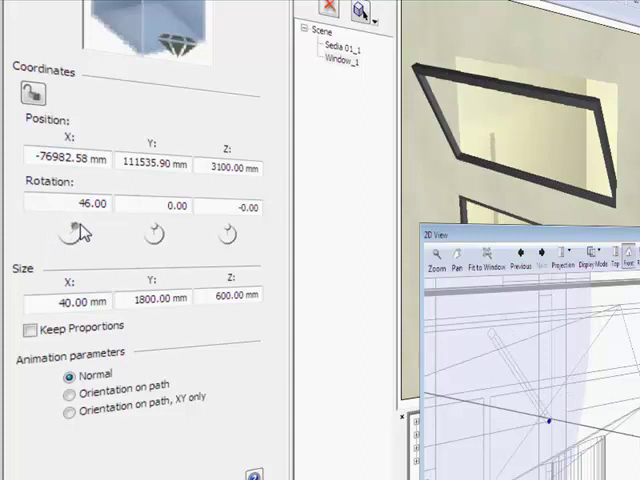
pyautogui.moveTo(80, 232); pyautogui.dragTo(75, 230)
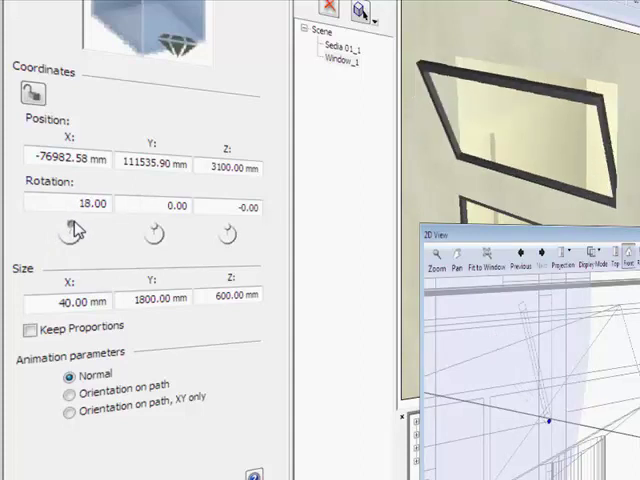
pyautogui.click(88, 205)
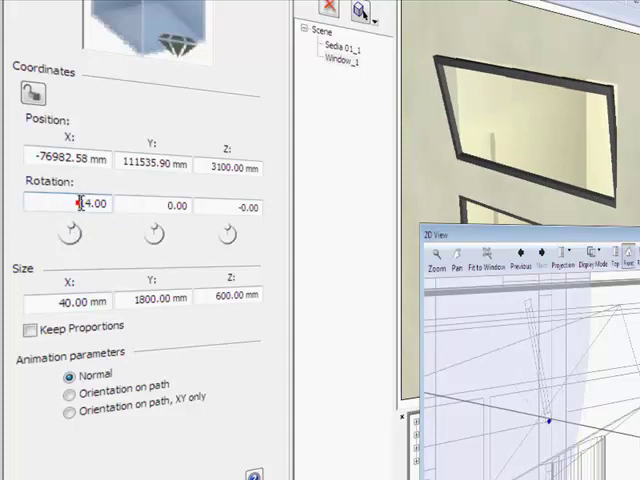
pyautogui.doubleClick(82, 205)
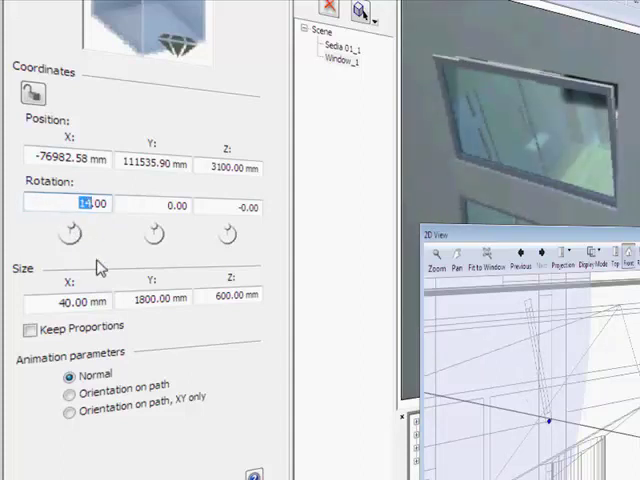
pyautogui.write('0')
pyautogui.press('Tab')
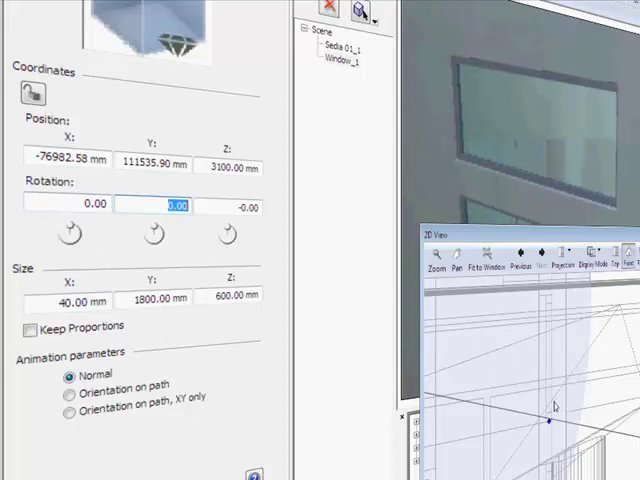
pyautogui.write('dddddddddd')
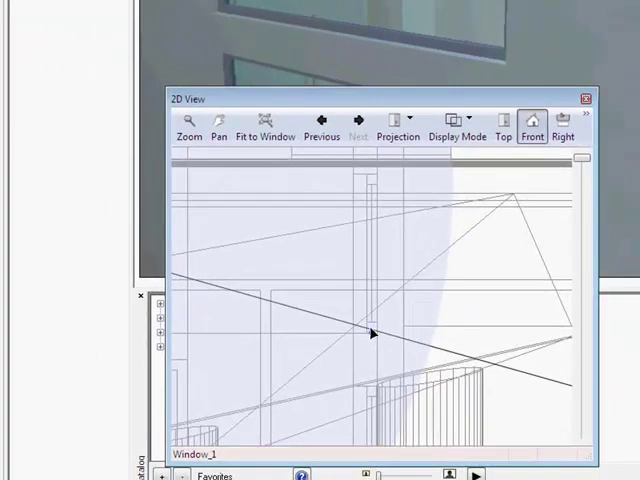
# - Place the window's anchor point on its top edge in the 2D wireframe
pyautogui.click(372, 333)
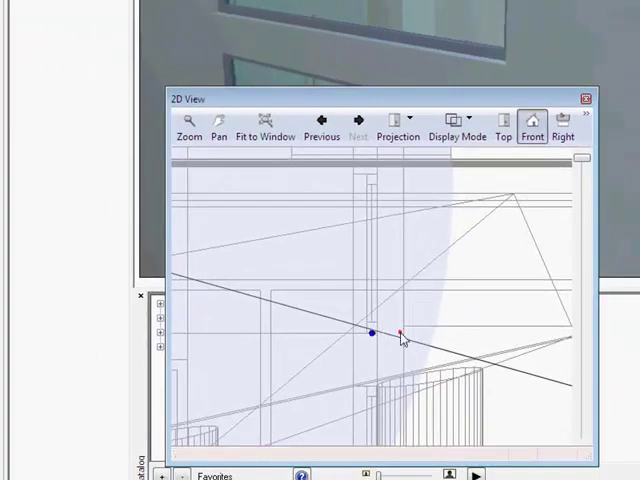